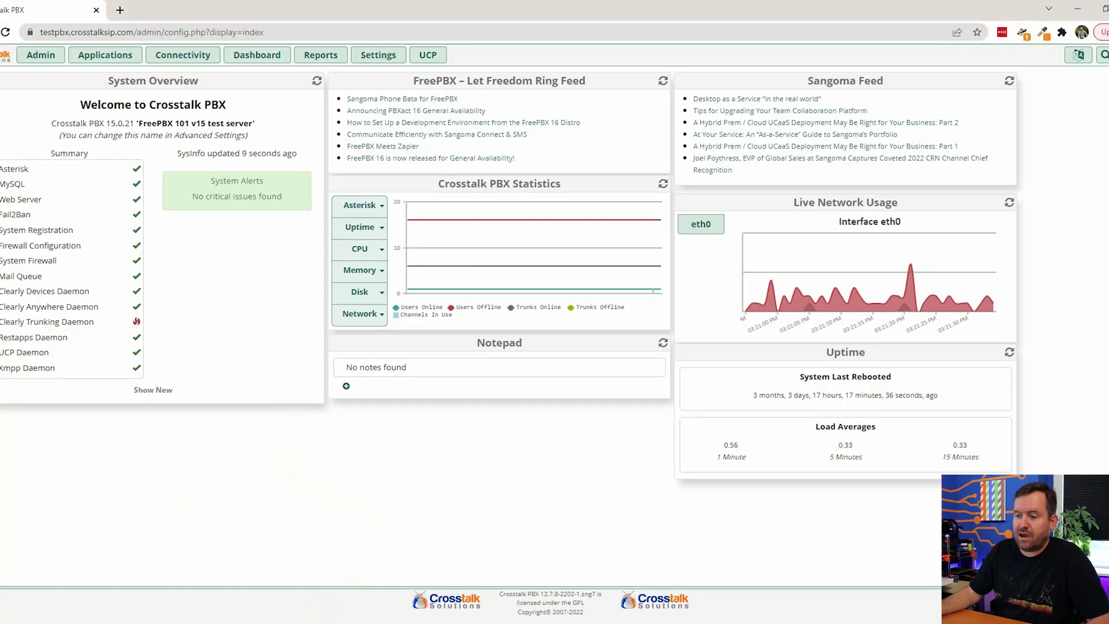
- Switch to the IVR Design.png flowchart to see where the Weather *280 toggle routes callers
key(alt+Tab)
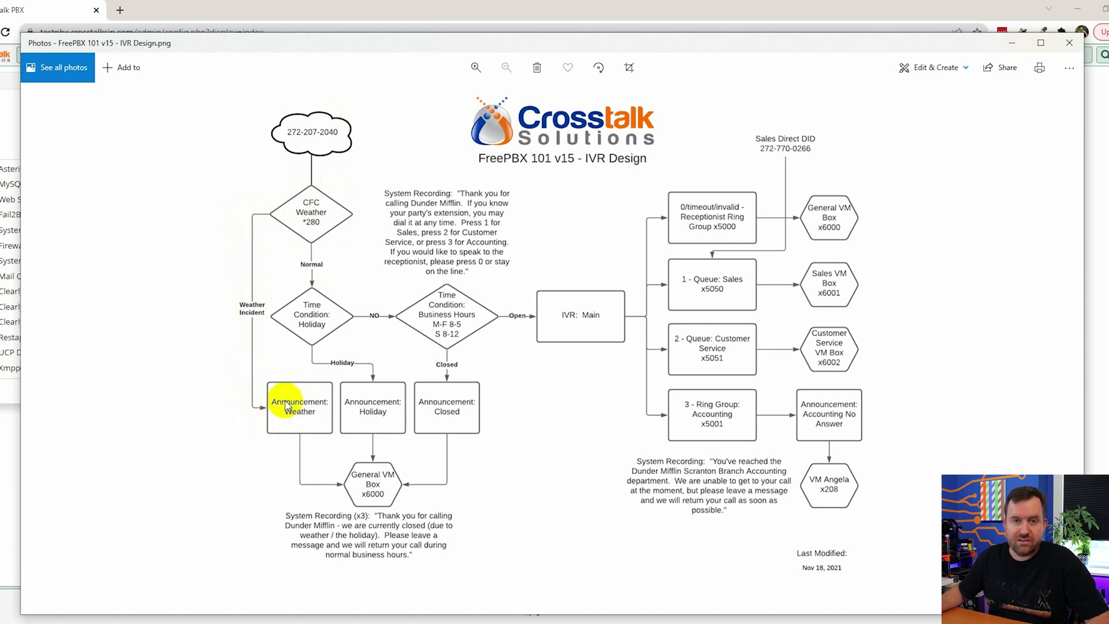
- Maximize Chrome and start a new toggle under Applications > Call Flow Control
double_click(391, 12)
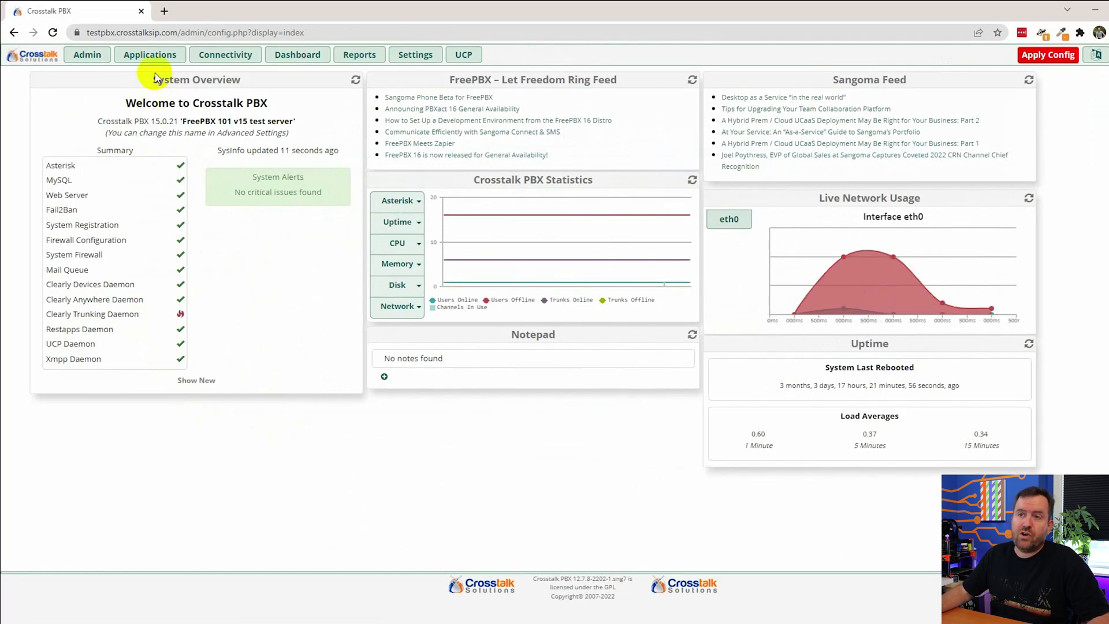
click(150, 55)
click(150, 168)
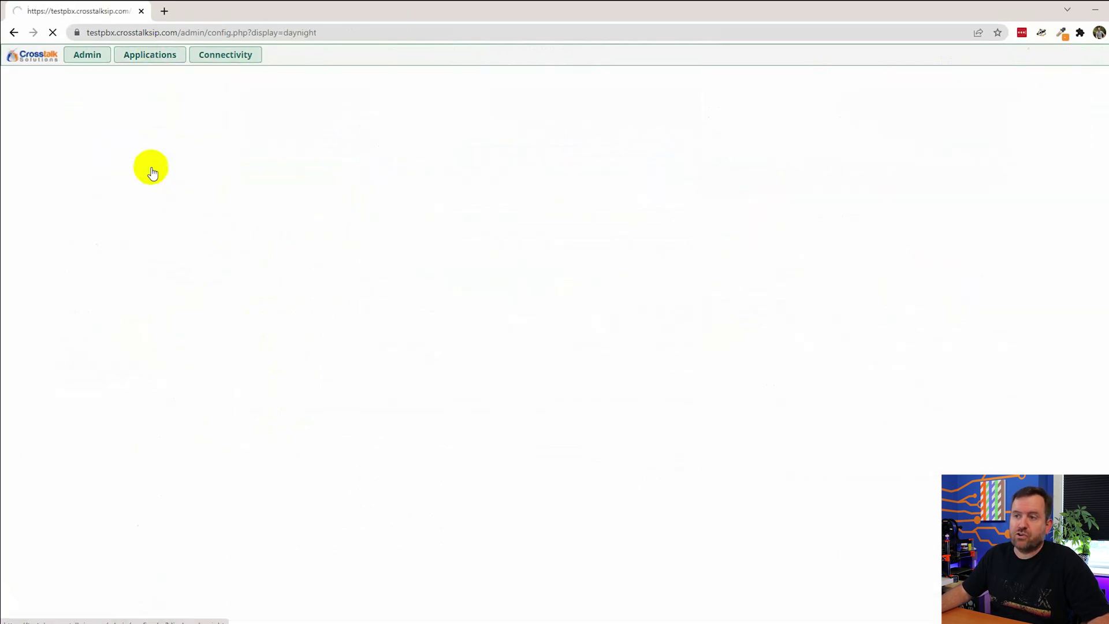
click(65, 109)
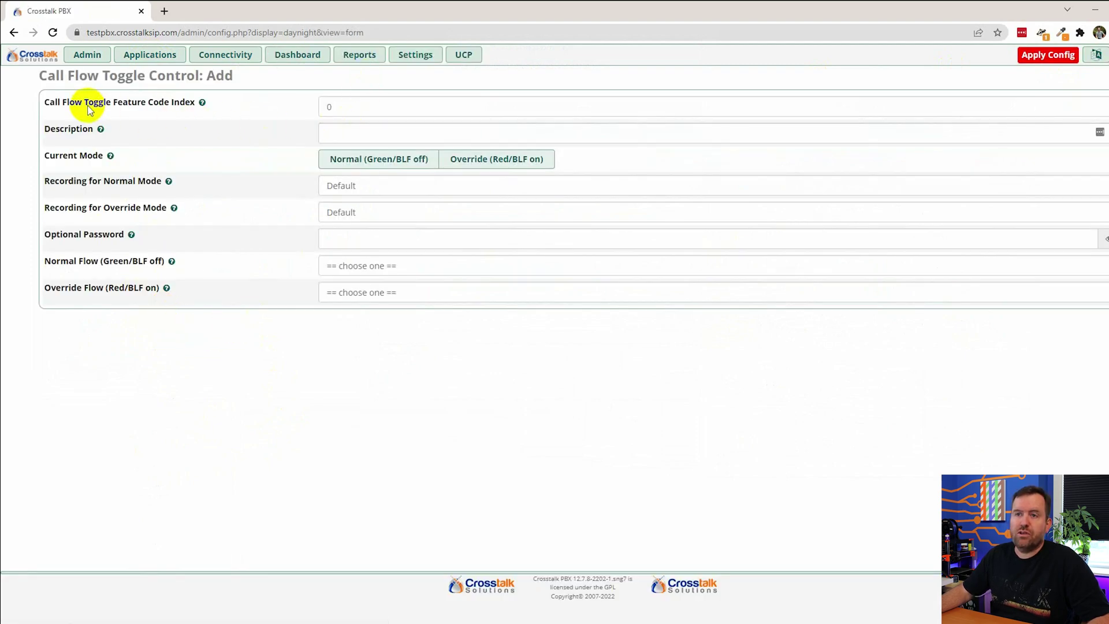
- Review the Feature Code Index options, leaving the index at 0
click(1097, 105)
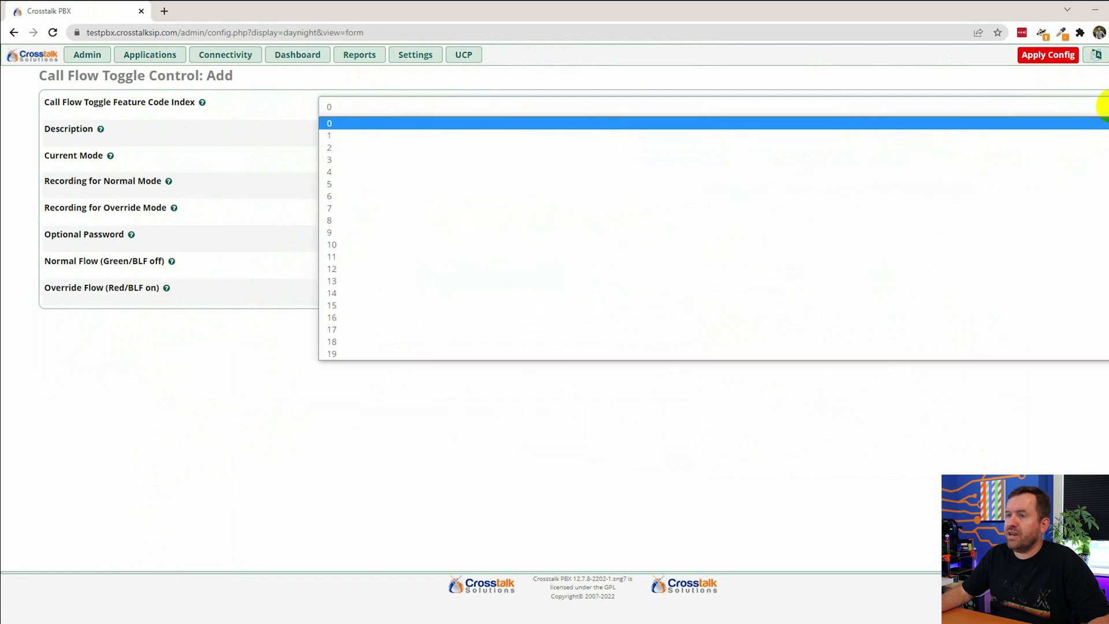
scroll(661, 295, down, 10)
scroll(405, 318, up, 20)
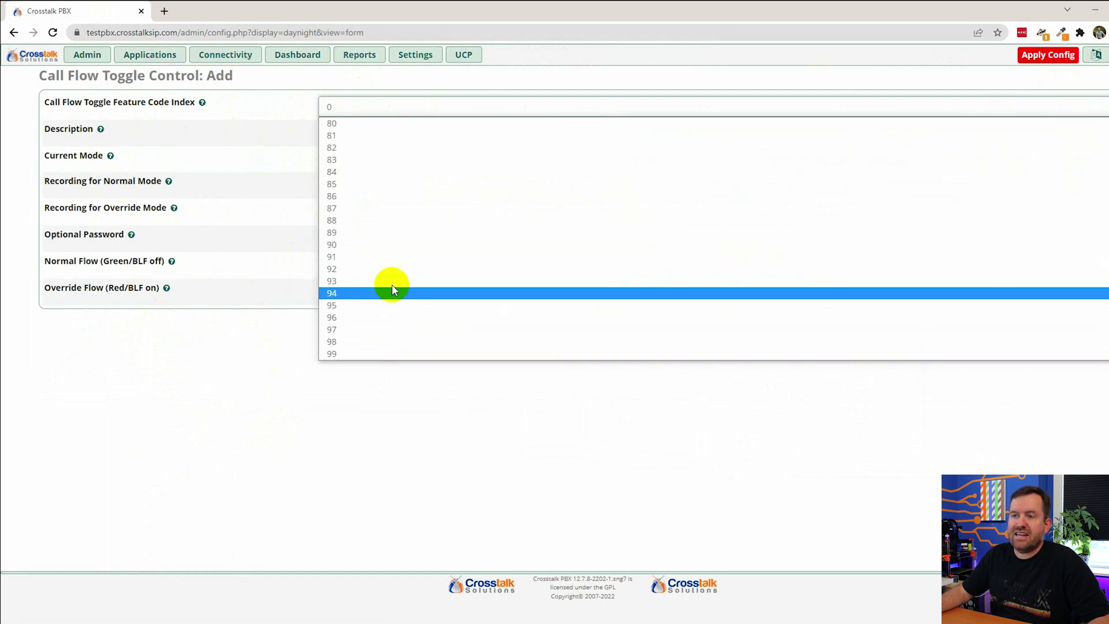
click(504, 467)
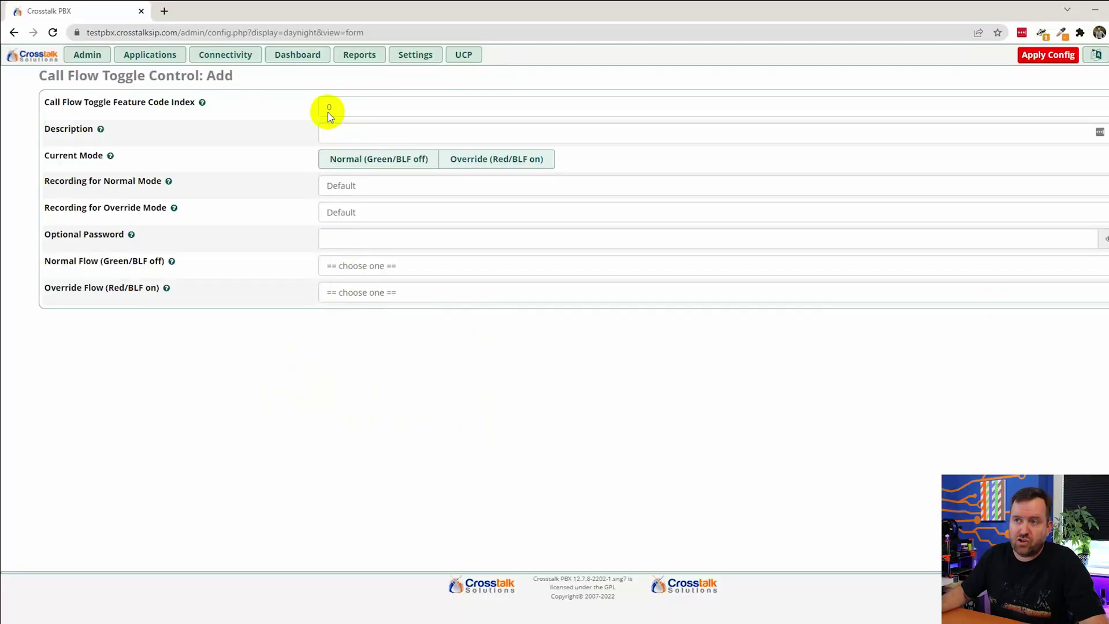
click(349, 110)
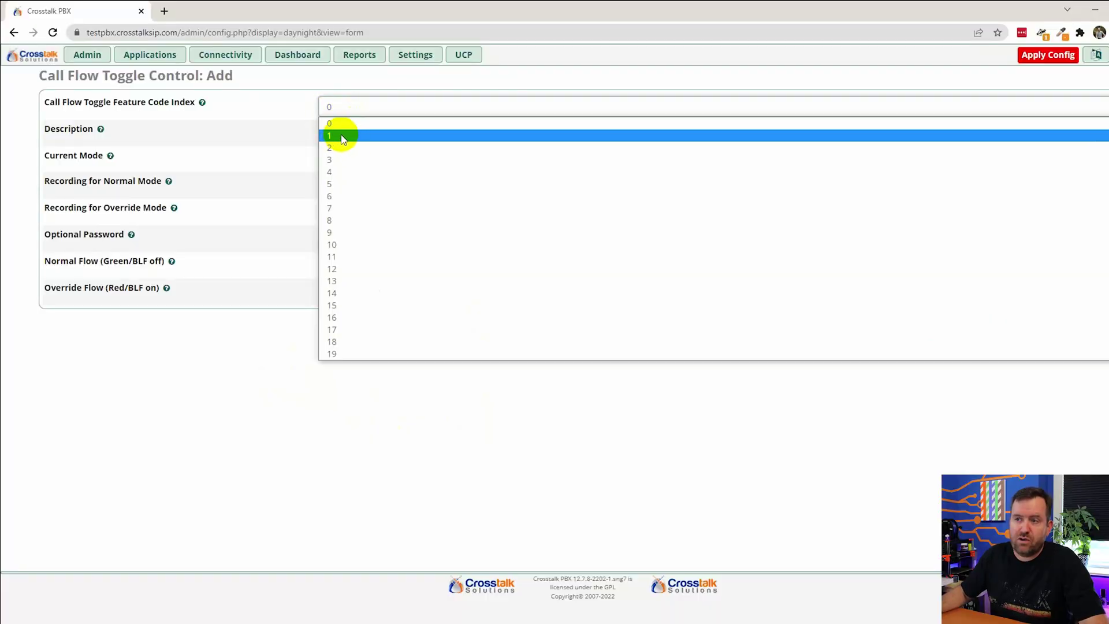
scroll(367, 287, down, 5)
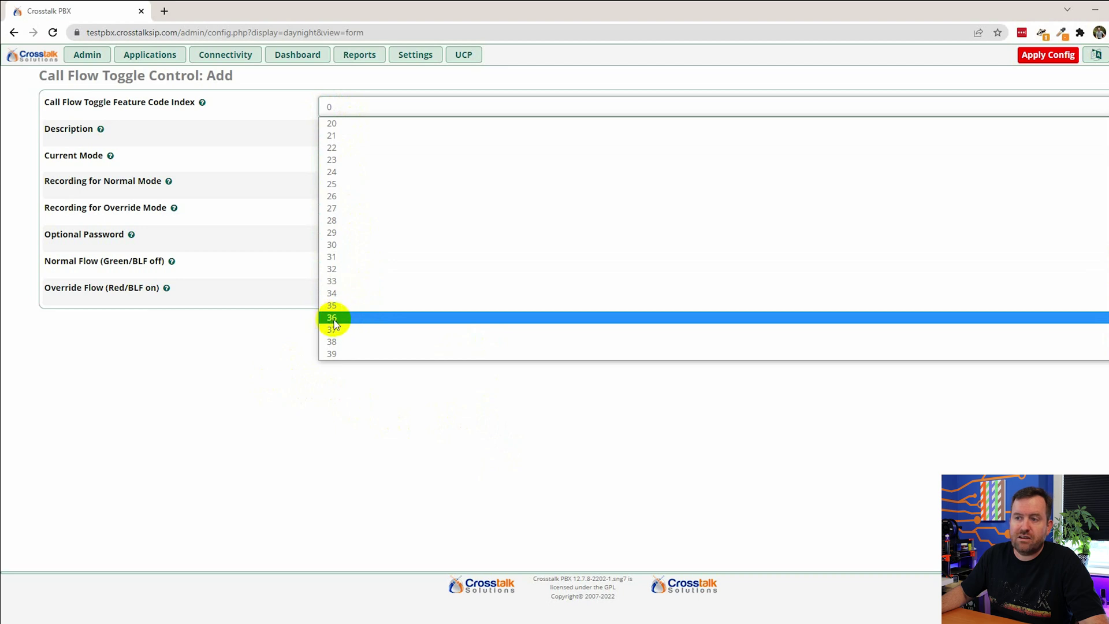
scroll(354, 314, down, 15)
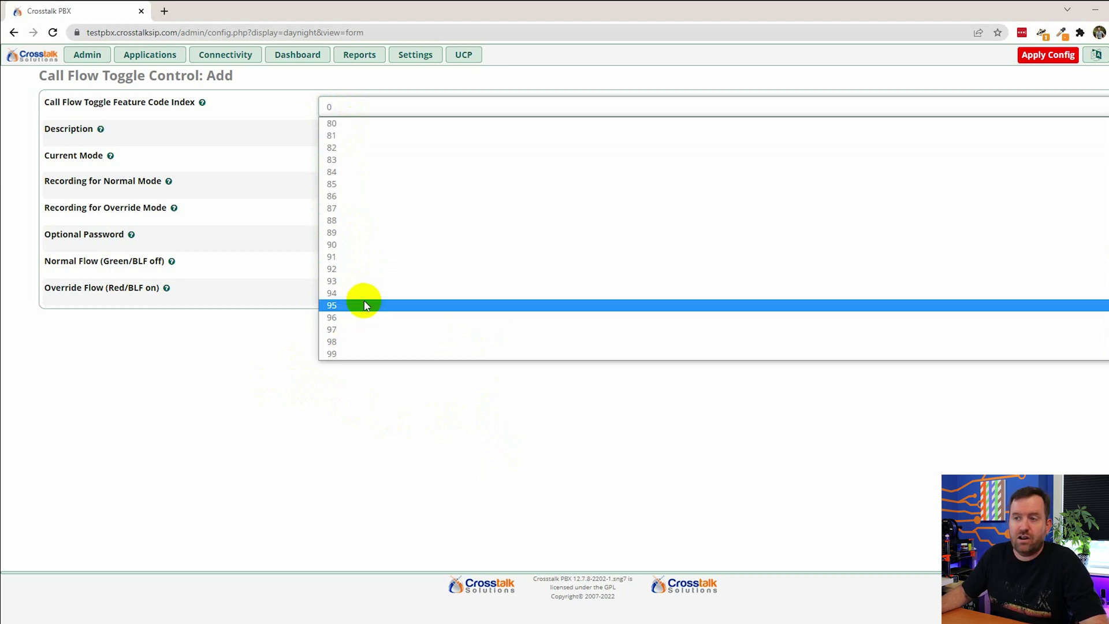
click(336, 372)
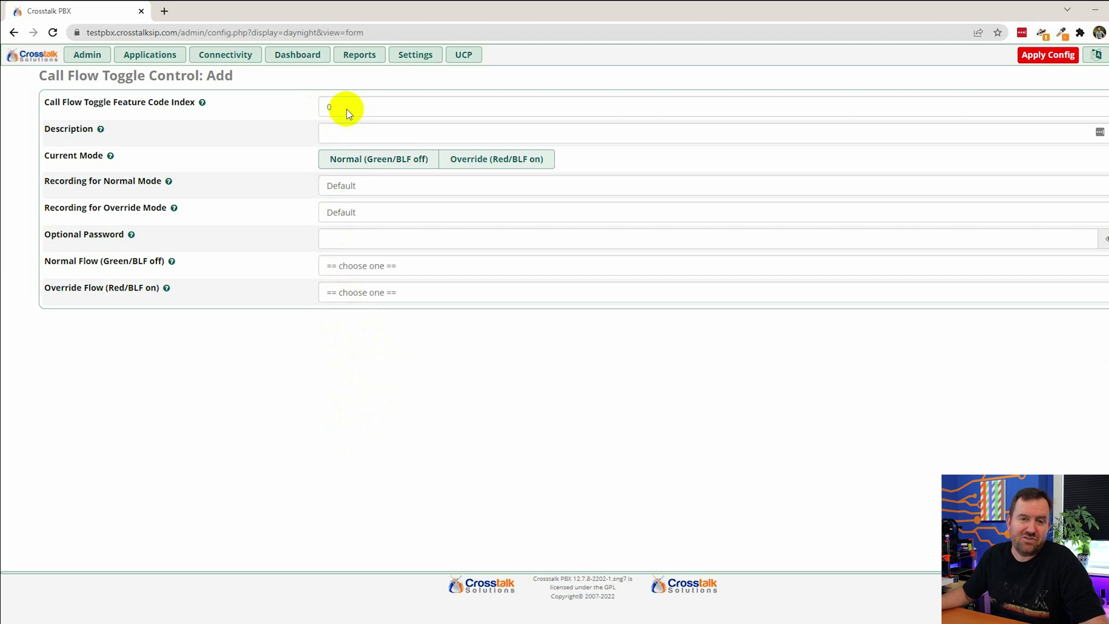
- Enter 'Weather' as the description and keep Current Mode at Normal (Green/BLF off)
click(358, 133)
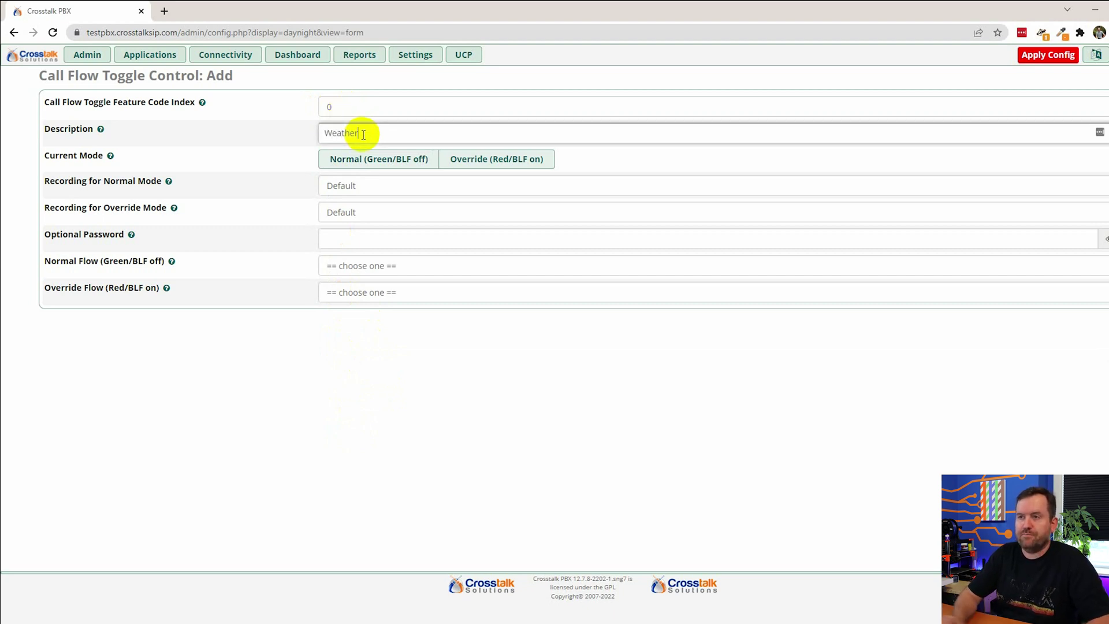
click(360, 162)
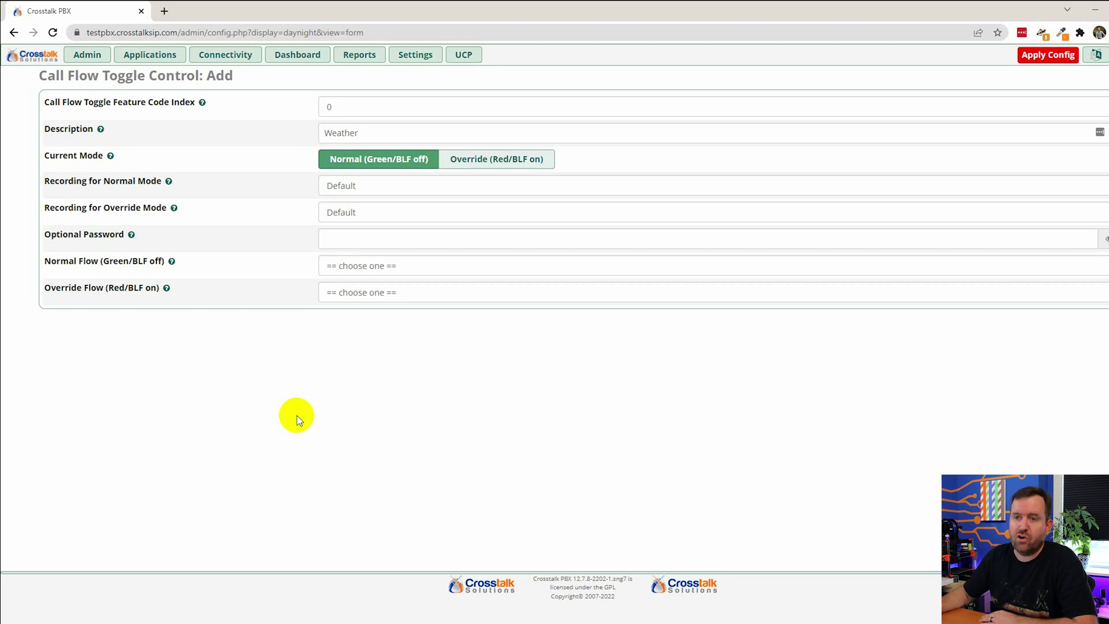
click(354, 239)
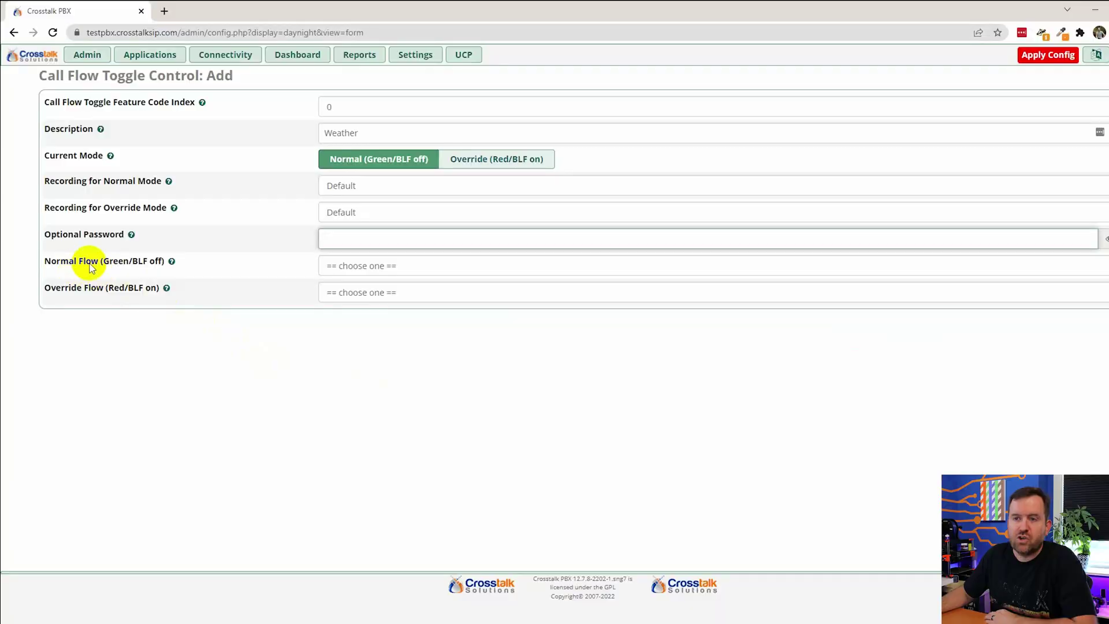
- Set Normal Flow to the Holidays time condition after checking the flowchart
key(alt+Tab)
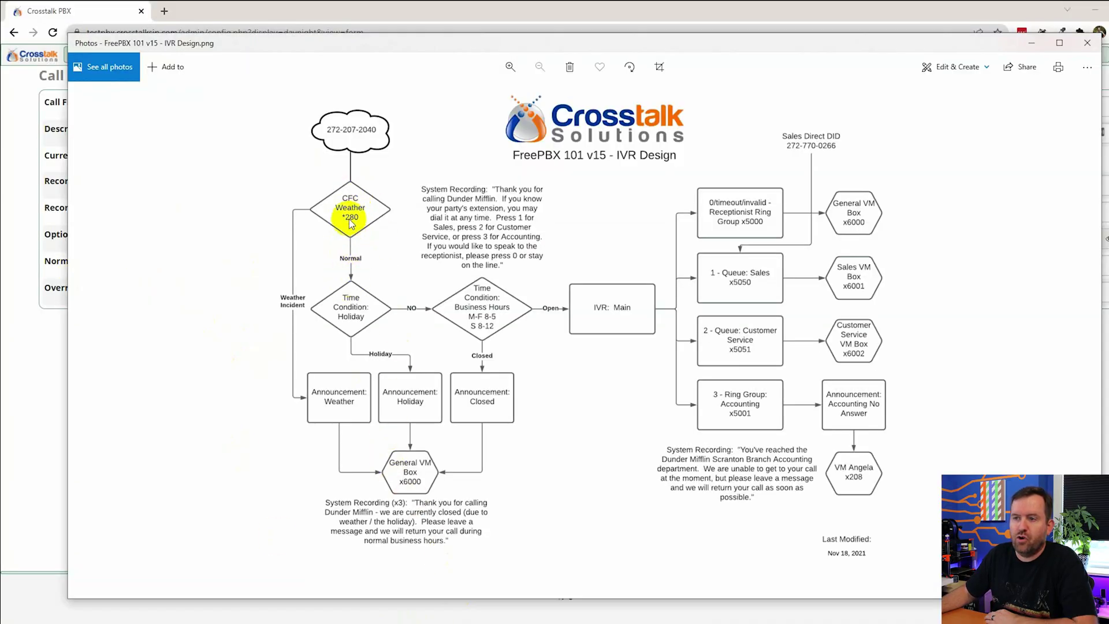
click(30, 415)
click(366, 266)
scroll(371, 479, down, 4)
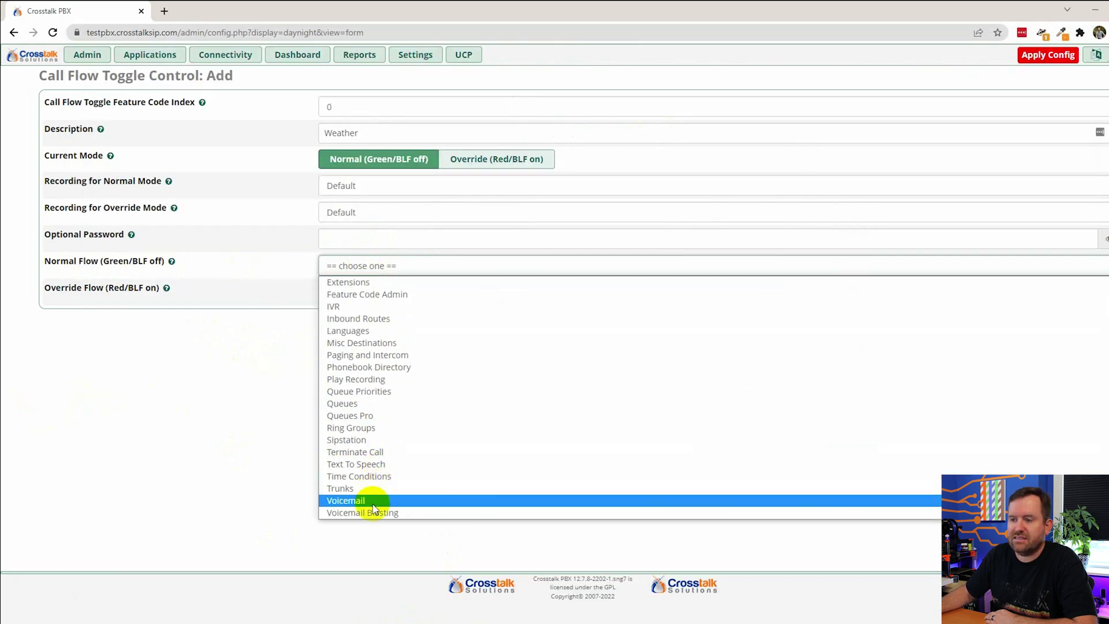
click(361, 477)
click(364, 285)
click(365, 315)
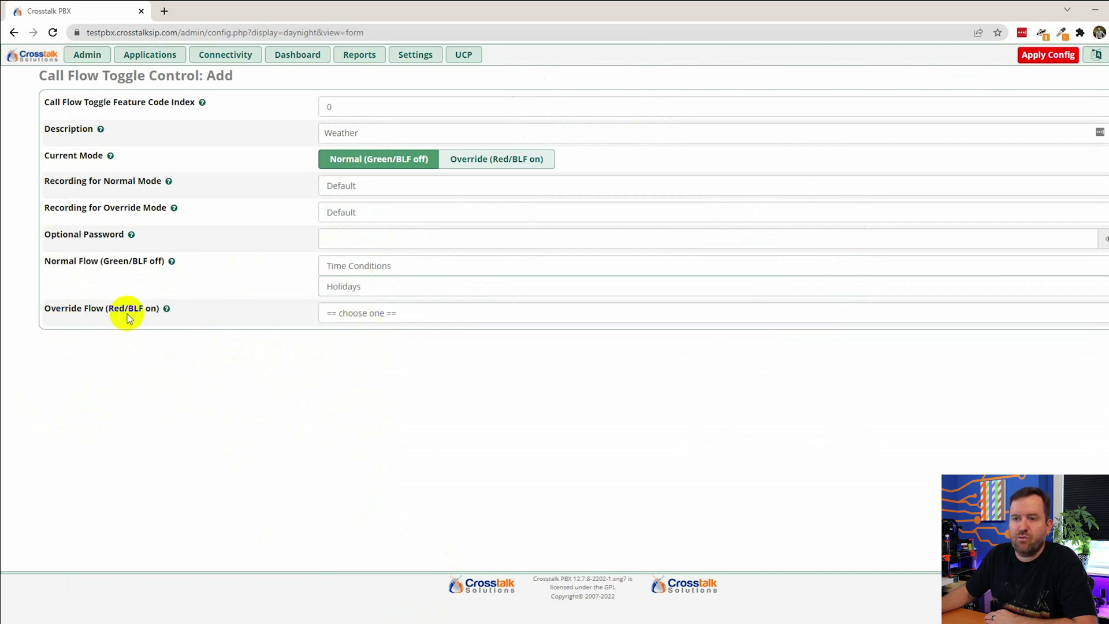
- Set Override Flow to the Weather Closure announcement and submit the toggle
click(355, 322)
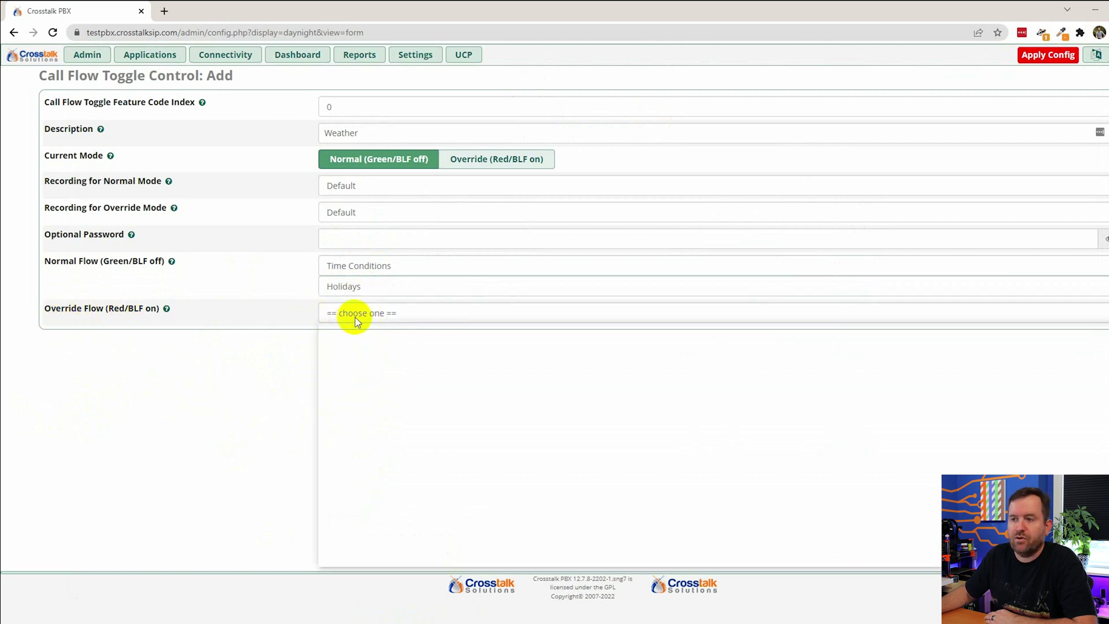
click(358, 339)
click(361, 334)
click(356, 340)
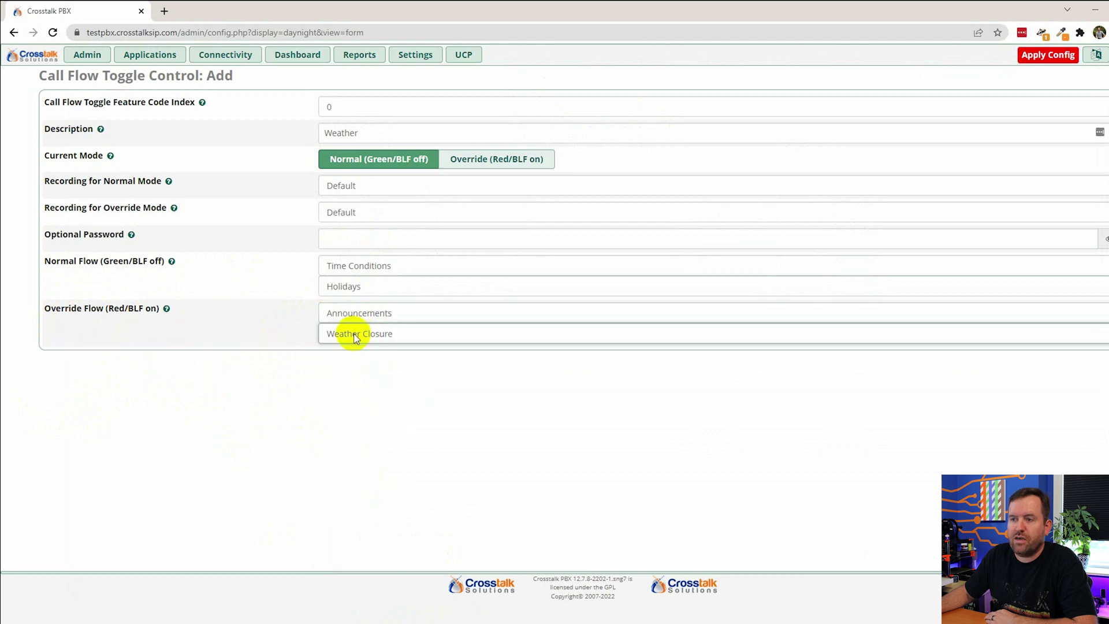
click(1082, 553)
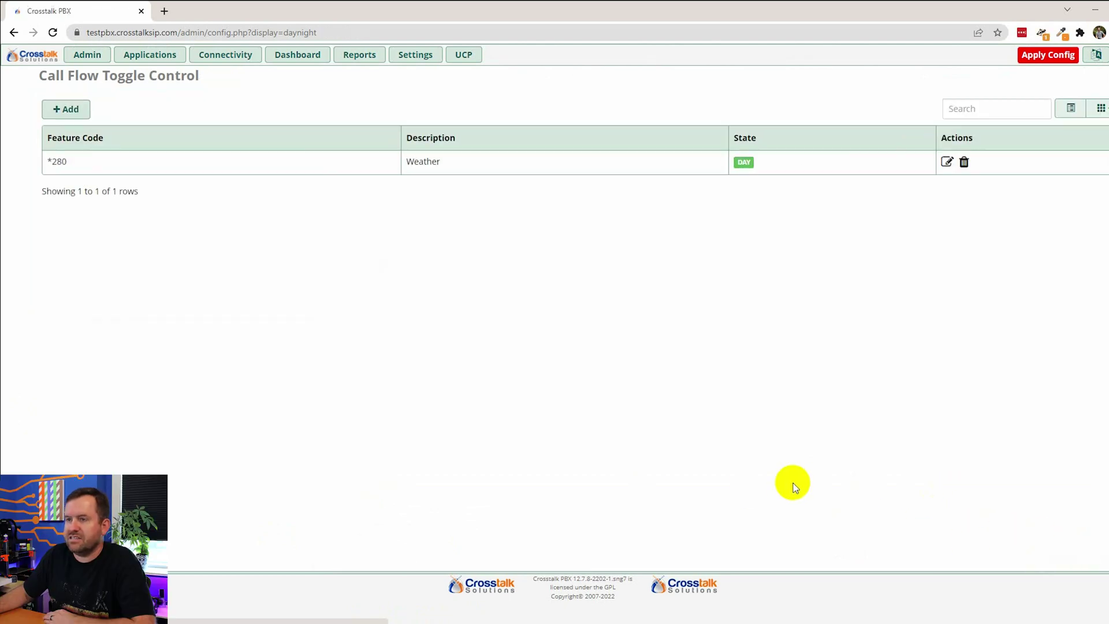
- Apply the config, then reload the Call Flow Toggle Control page to check the Weather state
click(1037, 60)
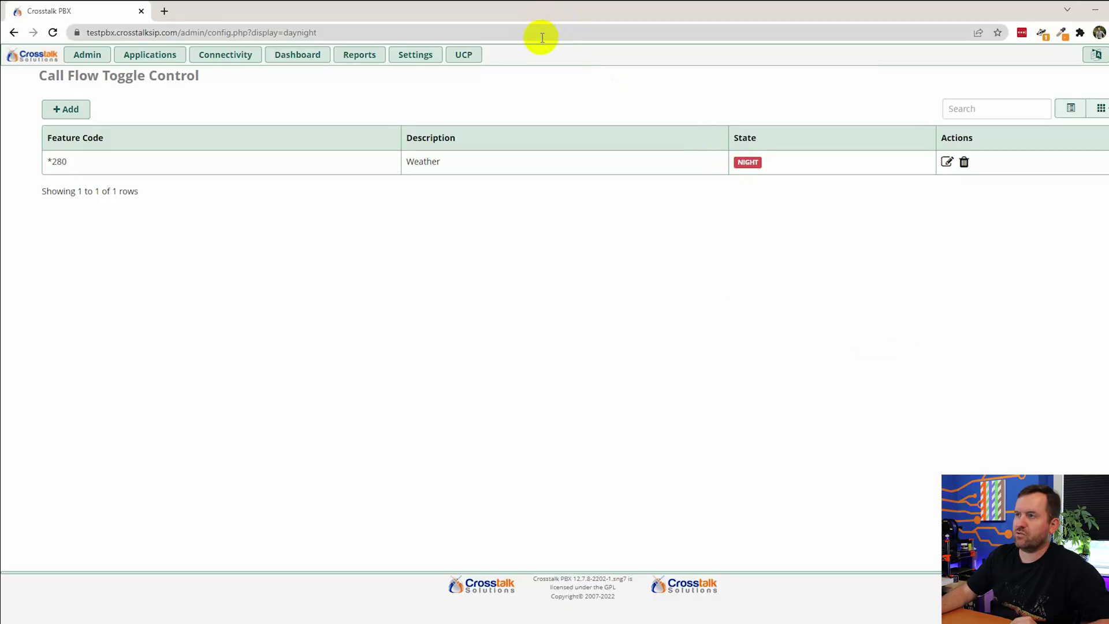
click(538, 32)
key(Return)
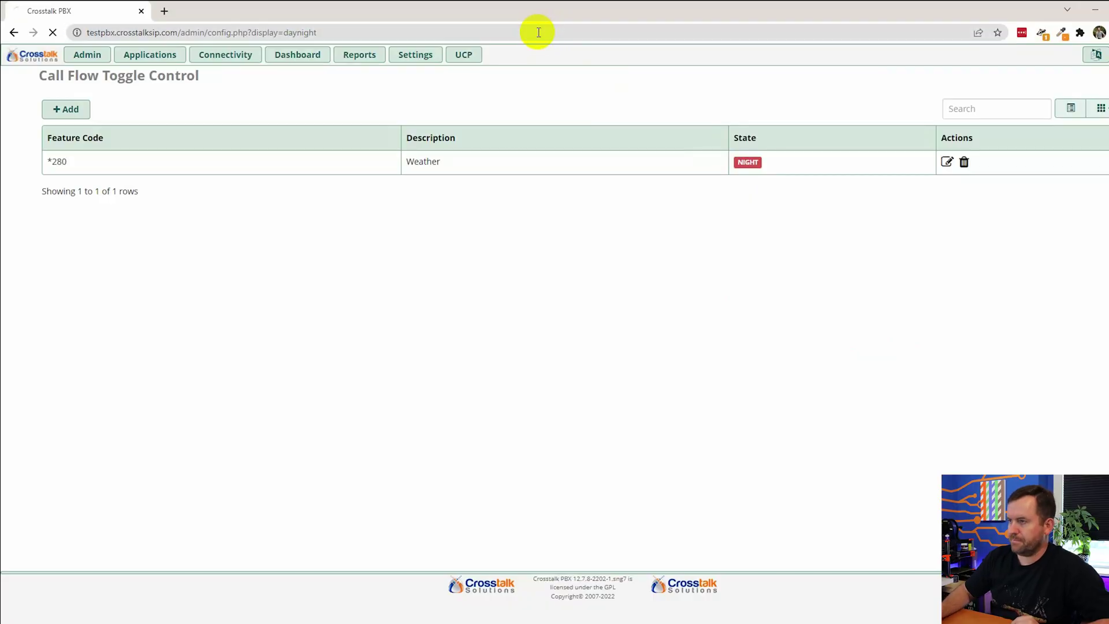